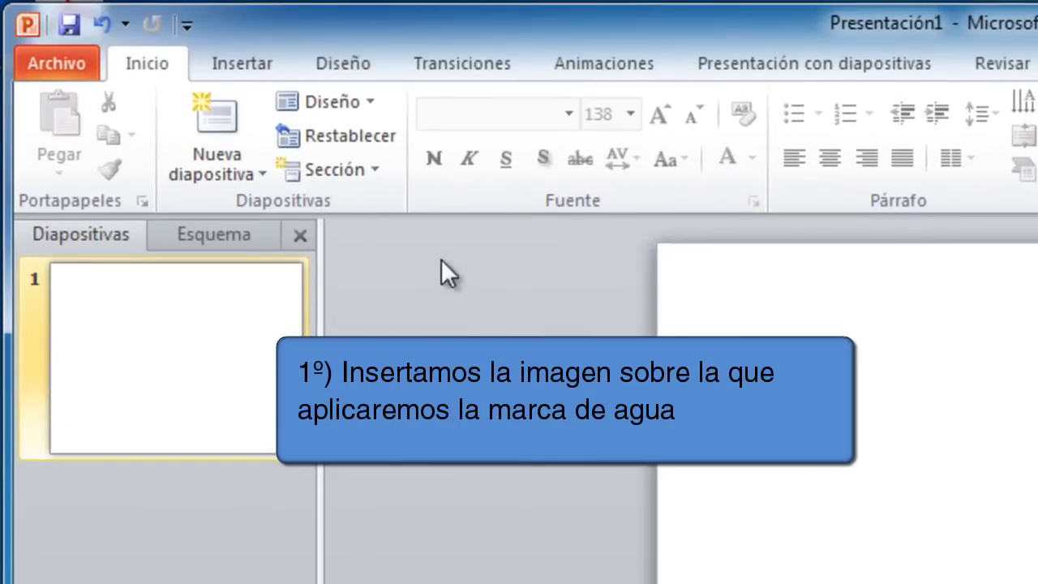
Step: Insert the Cappadocia hot-air-balloon photo from Descargas onto slide 1
click(272, 71)
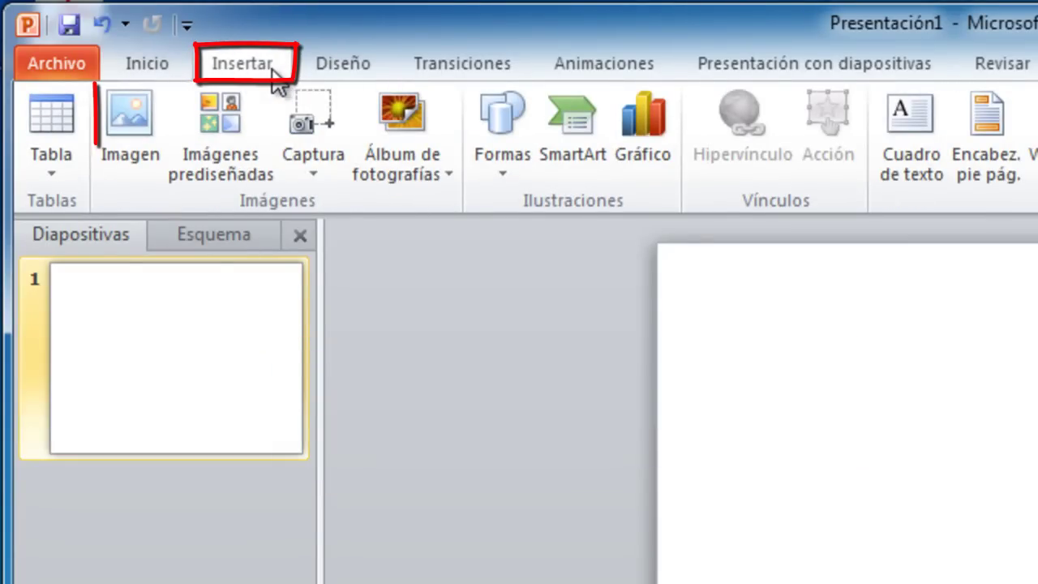
click(139, 165)
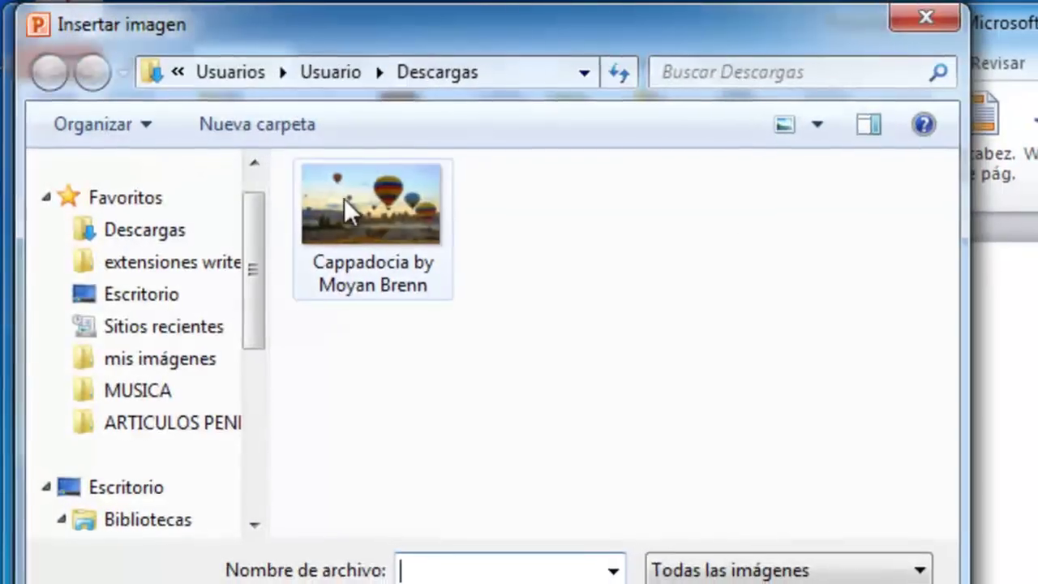
click(329, 193)
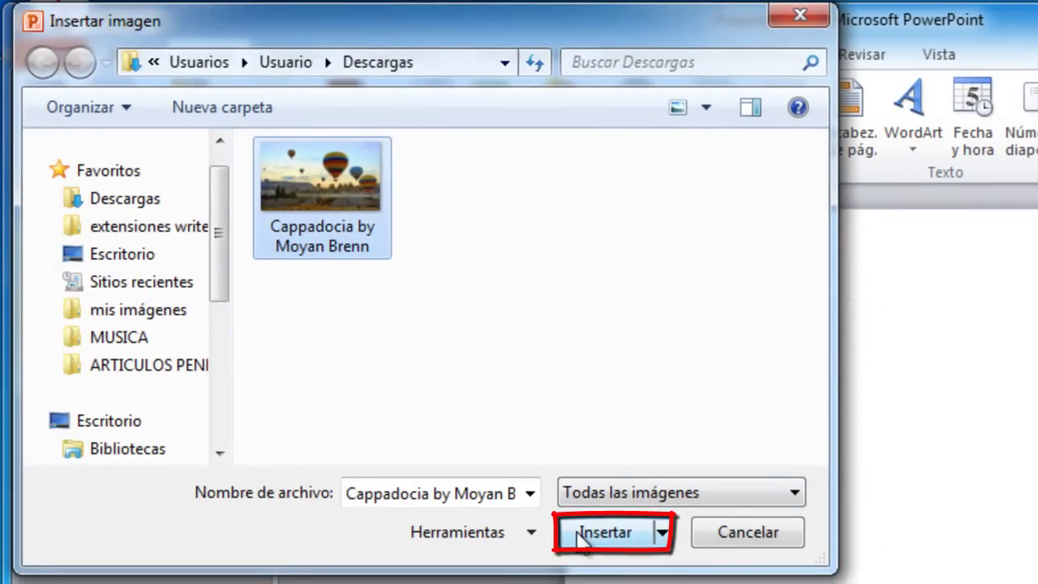
click(575, 534)
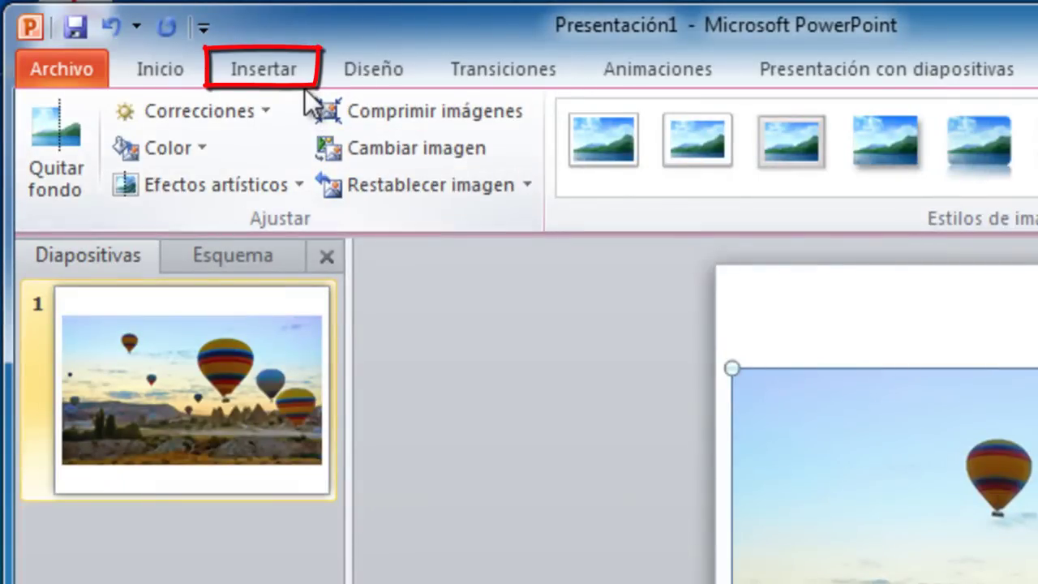
Step: Add WordArt in the grey gradient style and type 'Copyright'
click(305, 79)
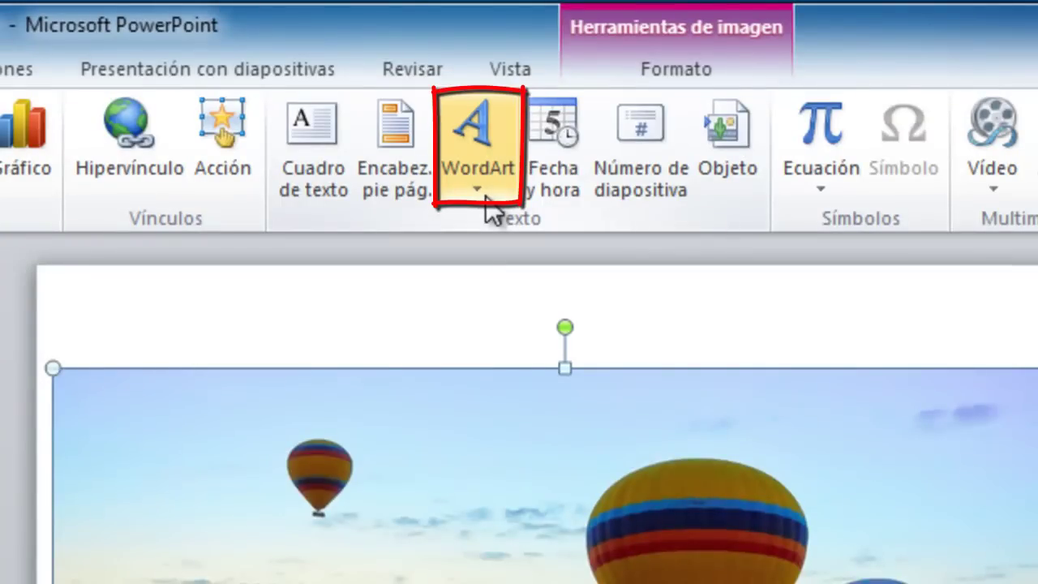
click(485, 204)
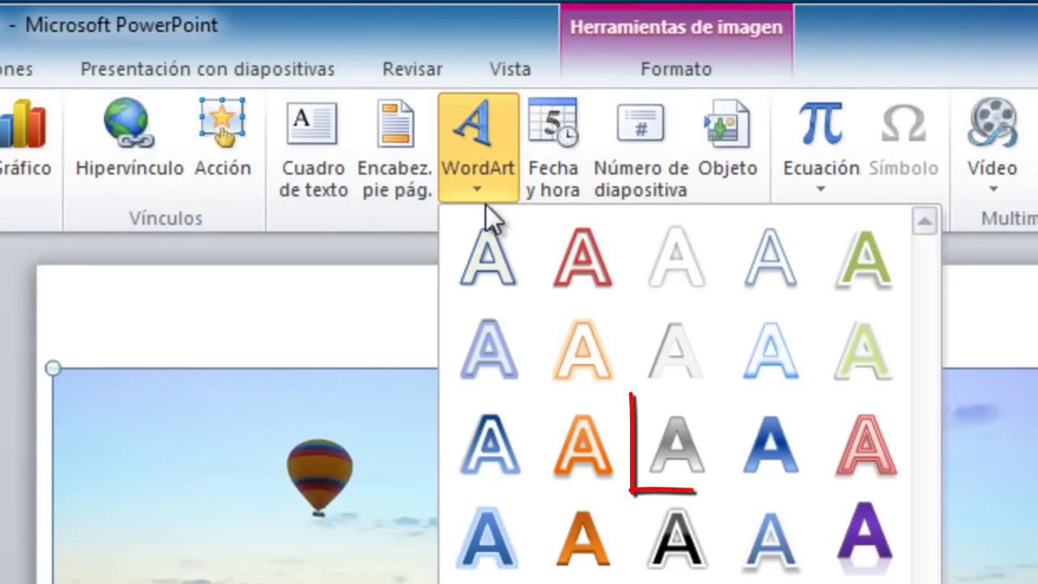
click(665, 462)
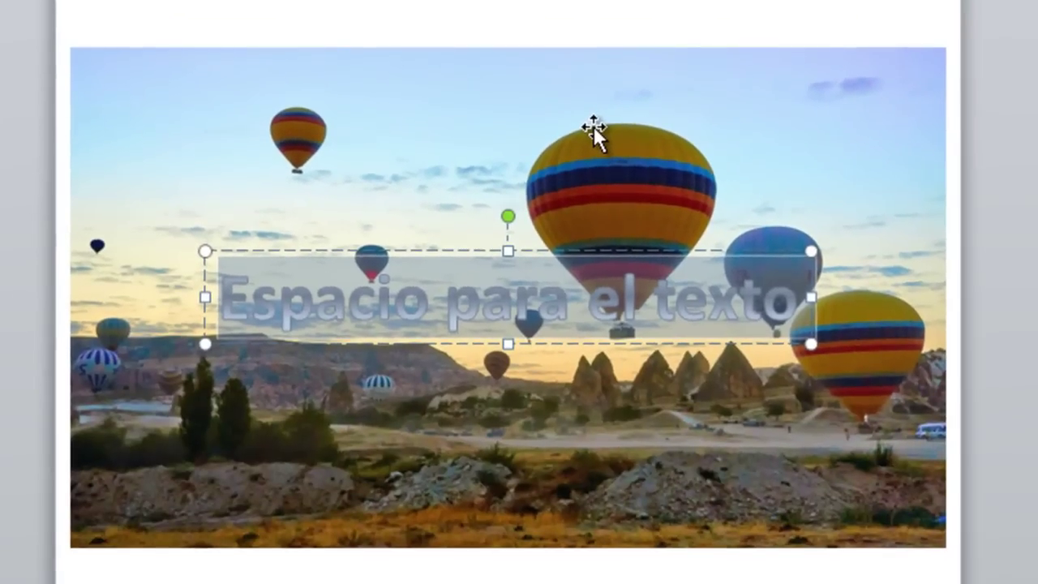
text(Copyright)
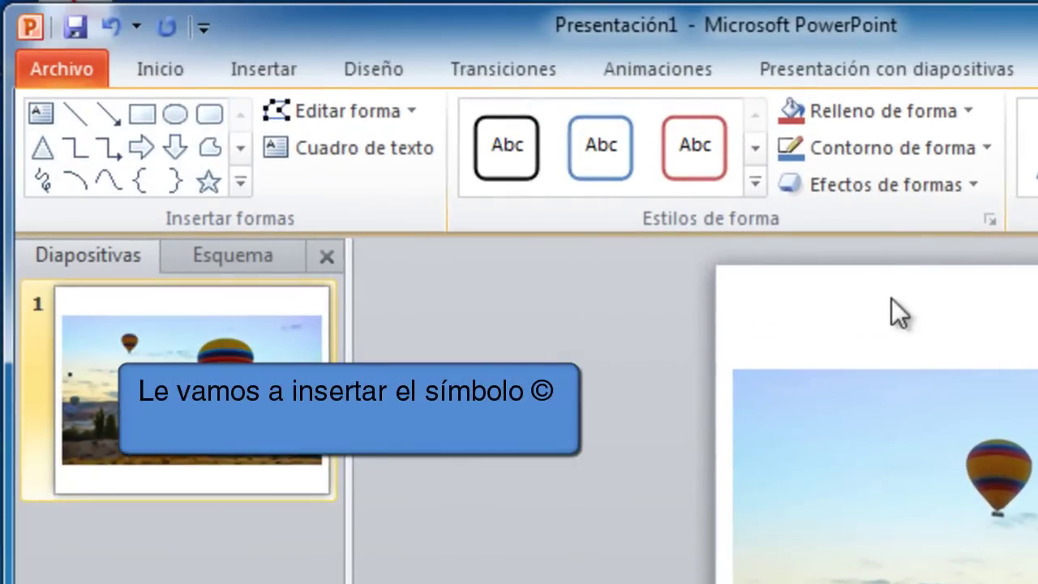
Step: Insert the © sign from Latin-1 symbols after 'Copyright', then select the text box
click(319, 77)
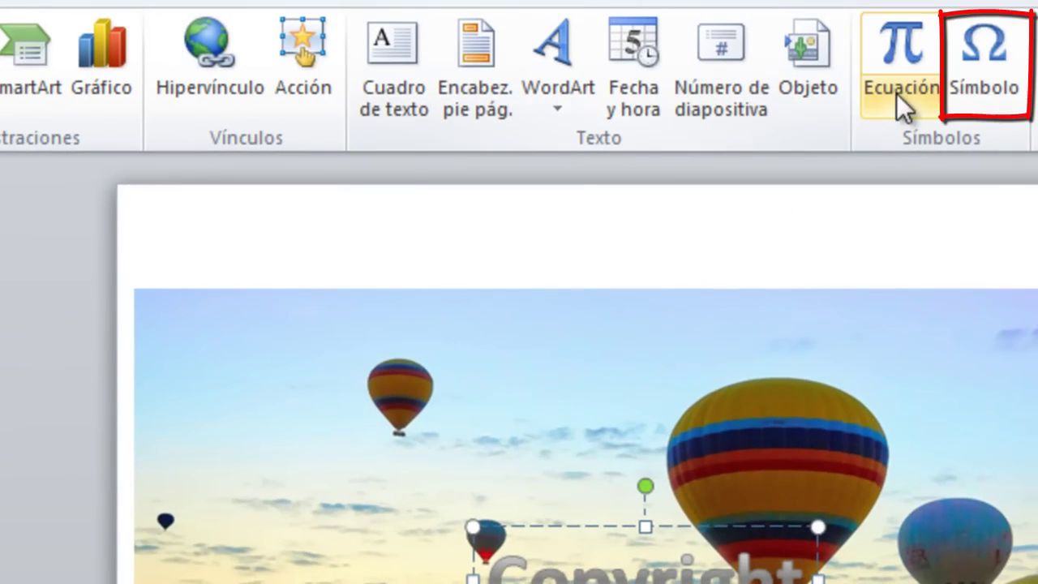
click(991, 89)
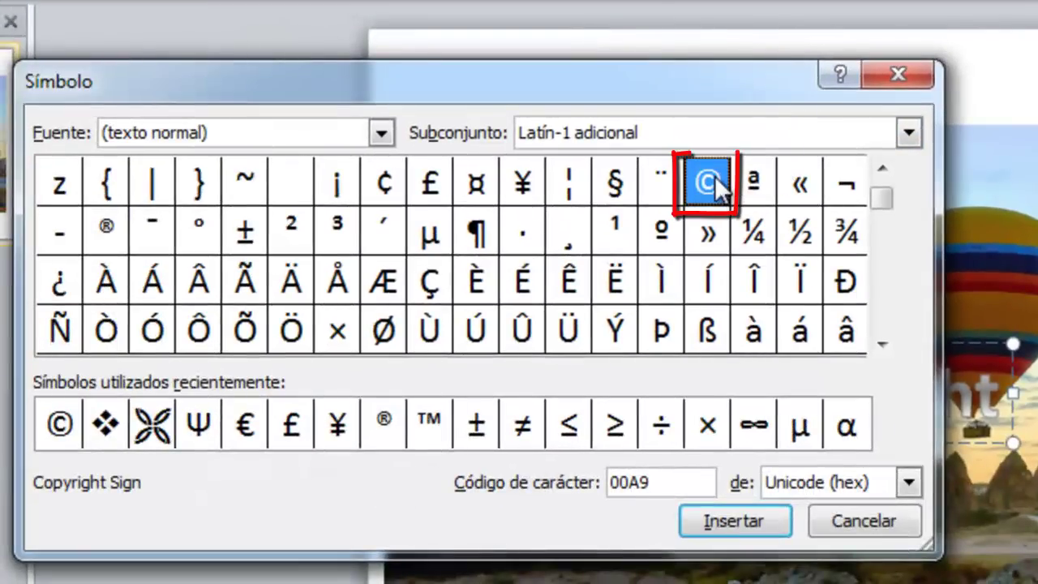
double_click(714, 178)
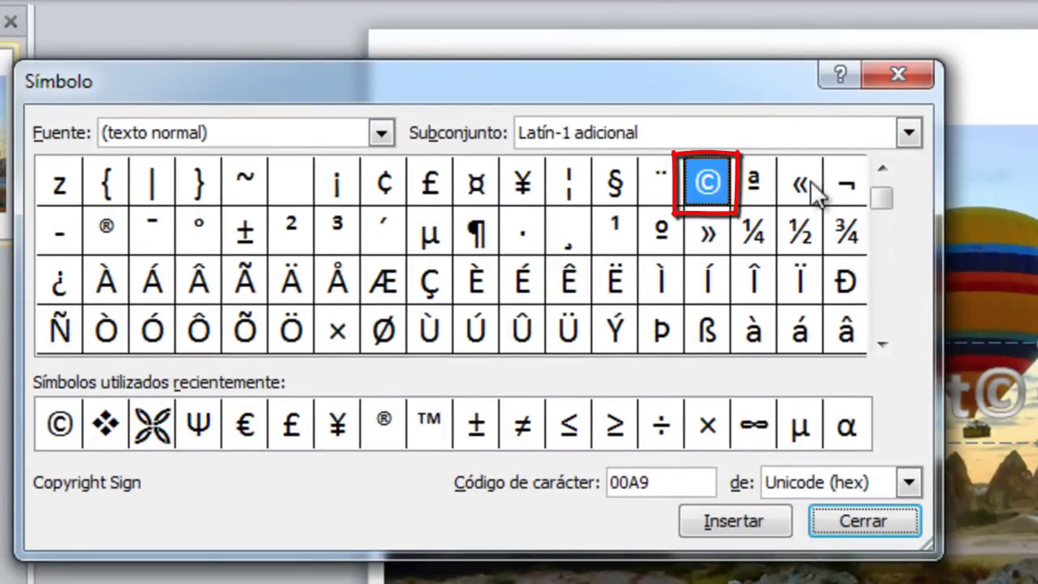
click(912, 71)
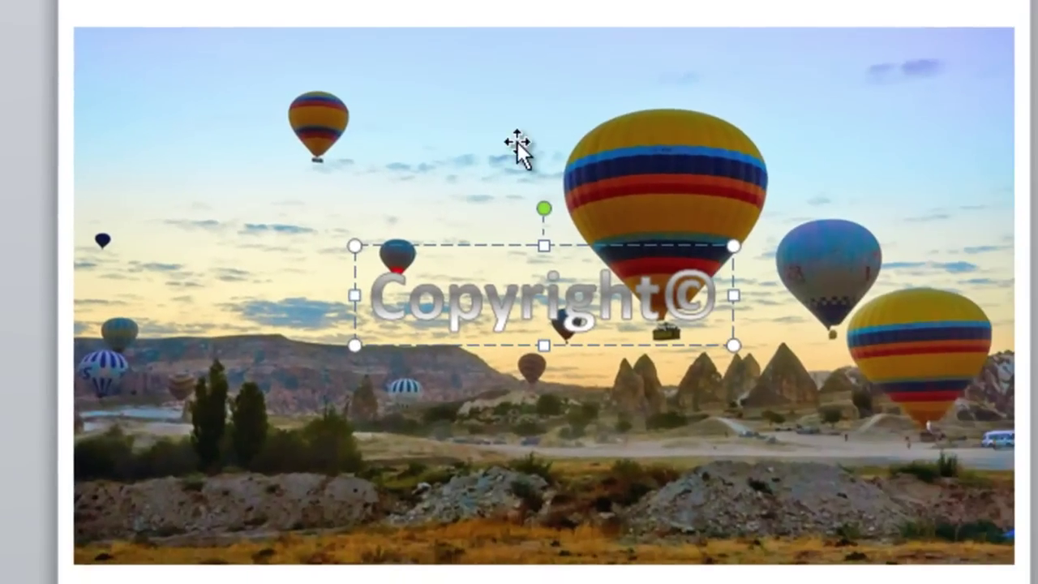
click(497, 244)
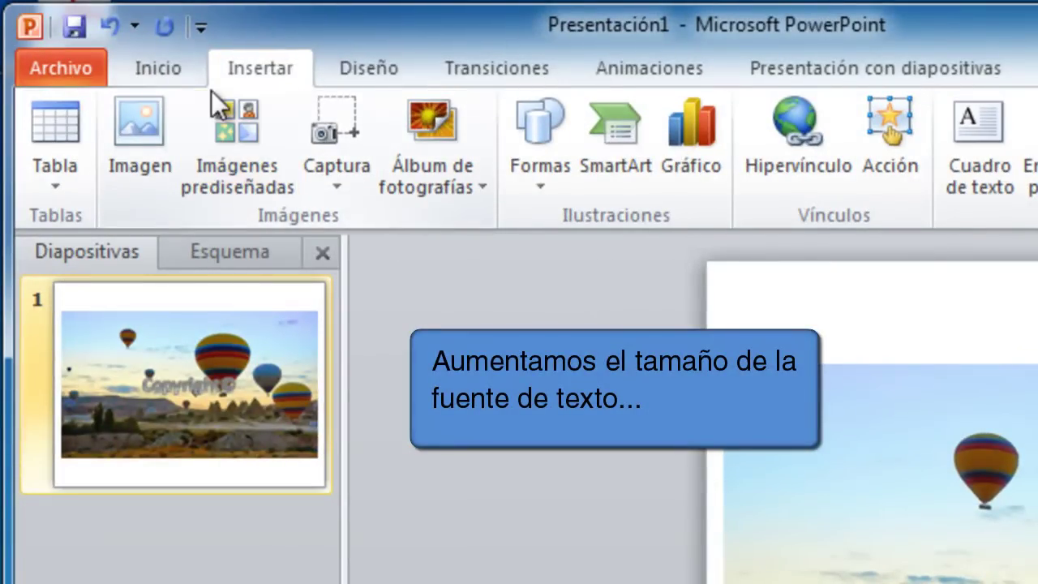
Step: Grow the Copyright© WordArt to 88 pt and rotate it diagonally over the photo
click(200, 71)
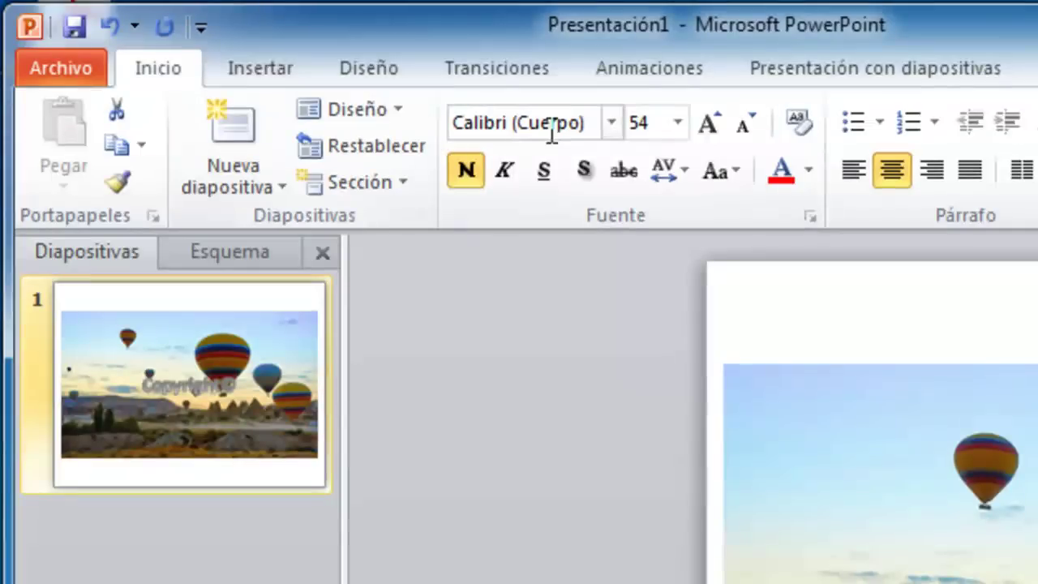
click(719, 129)
click(719, 129)
click(719, 129)
click(719, 130)
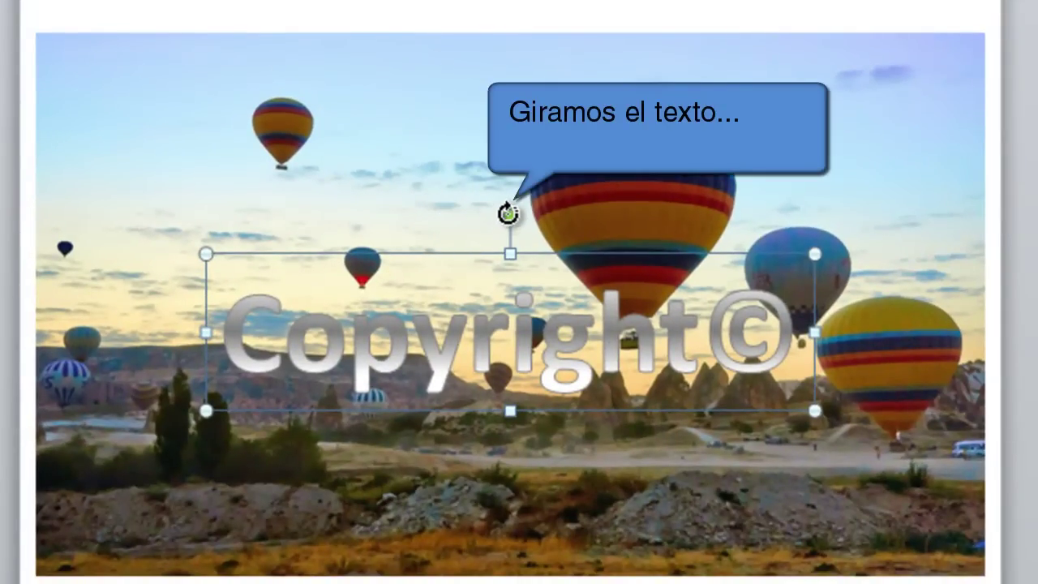
drag(506, 213, 430, 172)
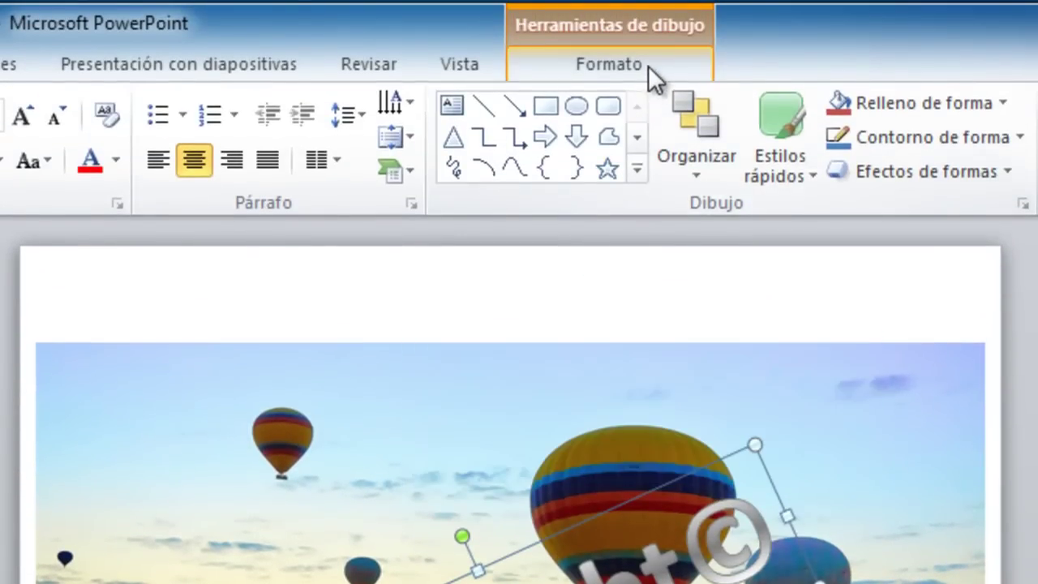
Step: Give the Copyright© text a solid grey fill at 17% transparency in Format Text Effects
click(646, 71)
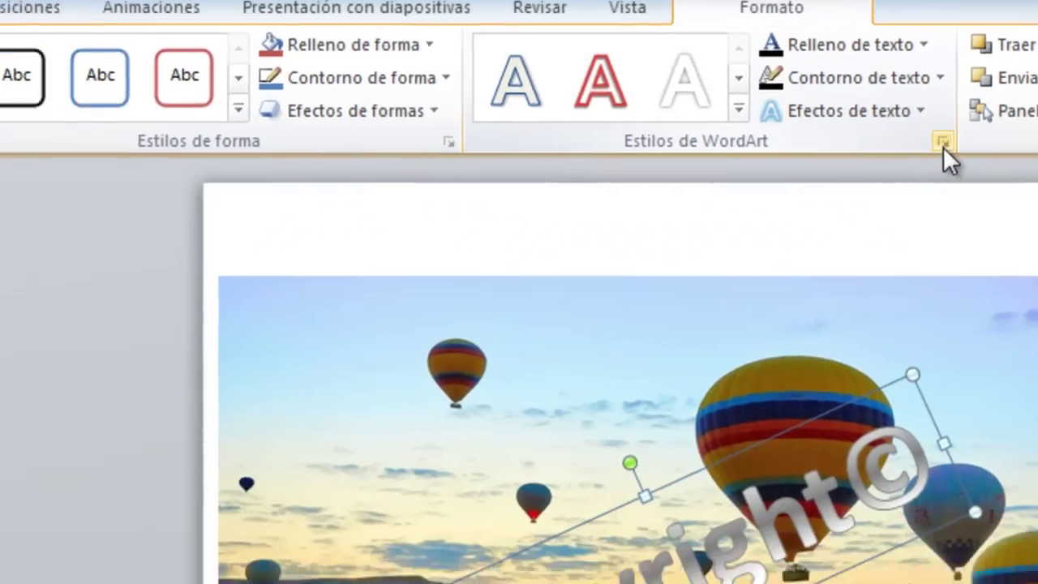
click(787, 210)
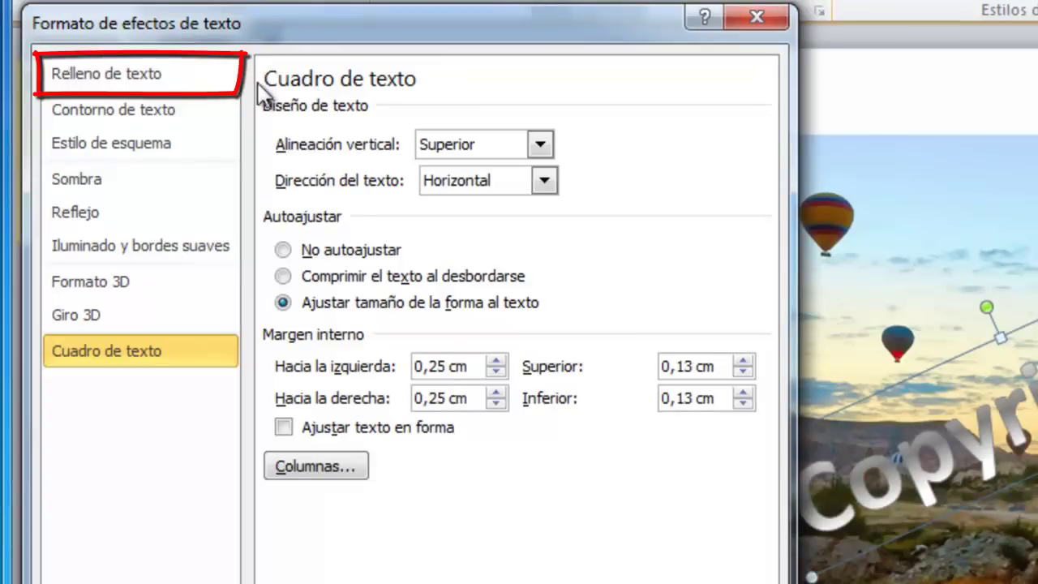
click(198, 73)
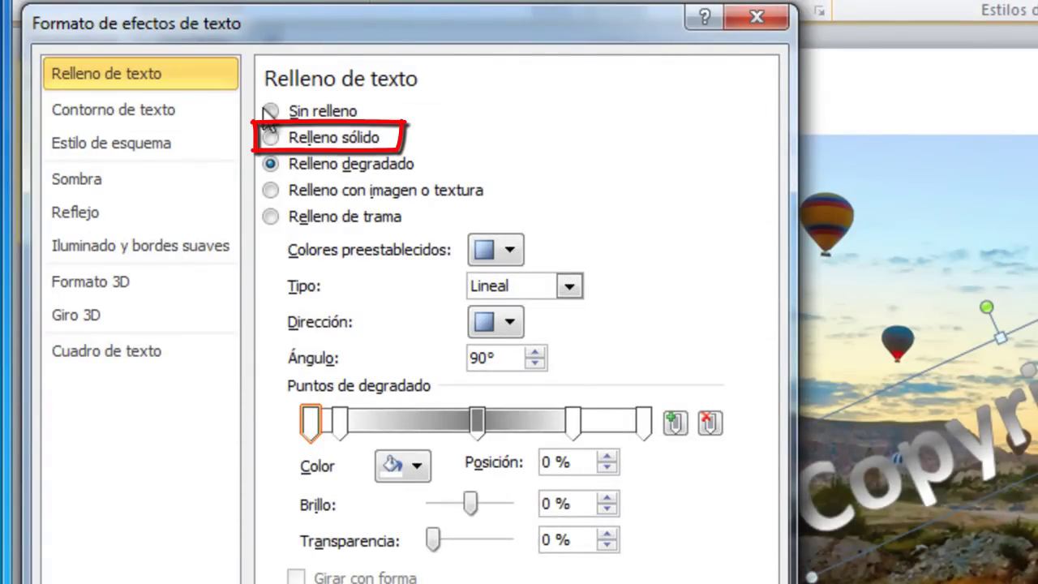
click(271, 138)
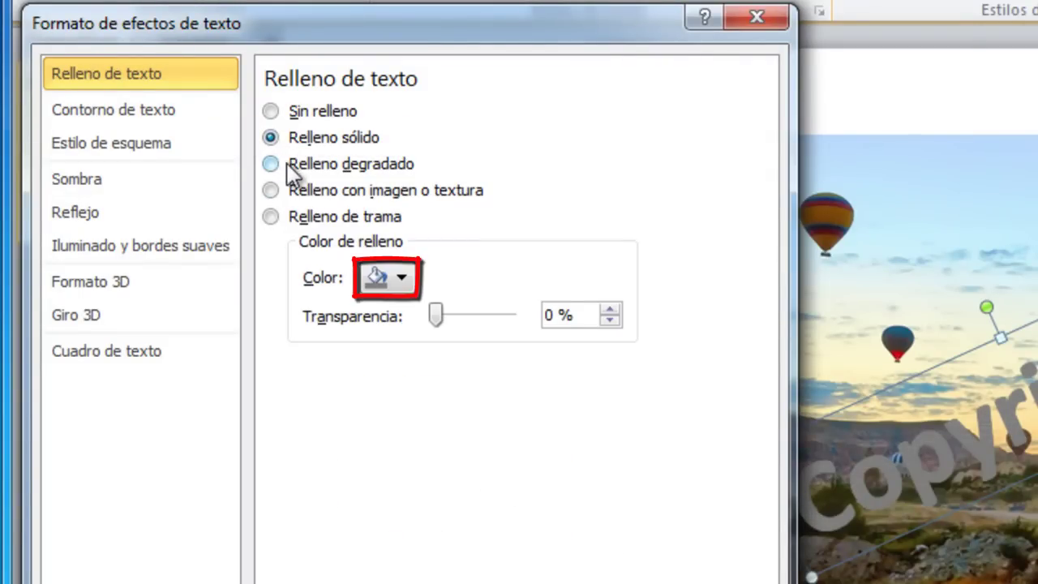
click(401, 278)
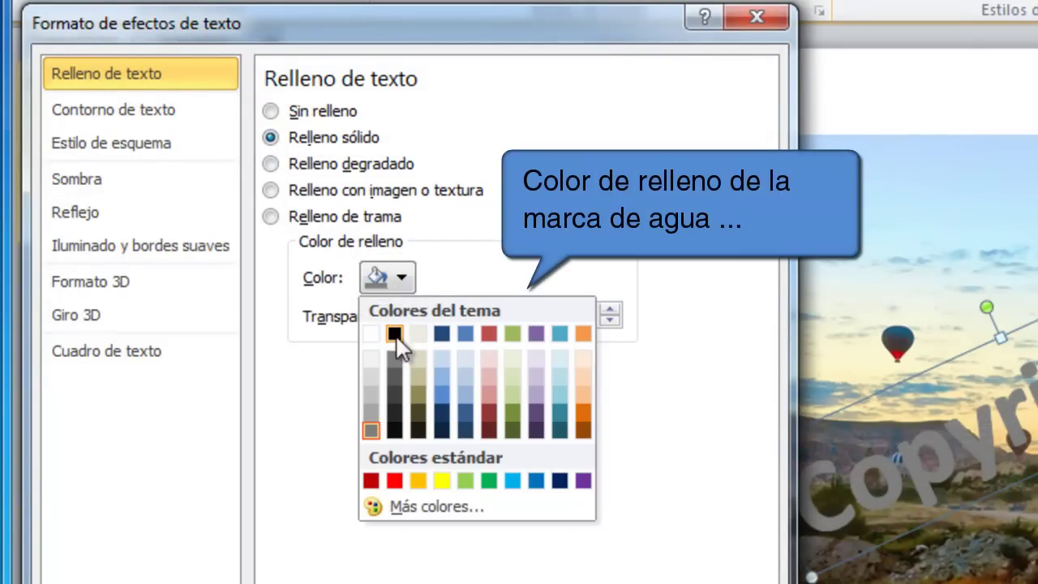
click(371, 428)
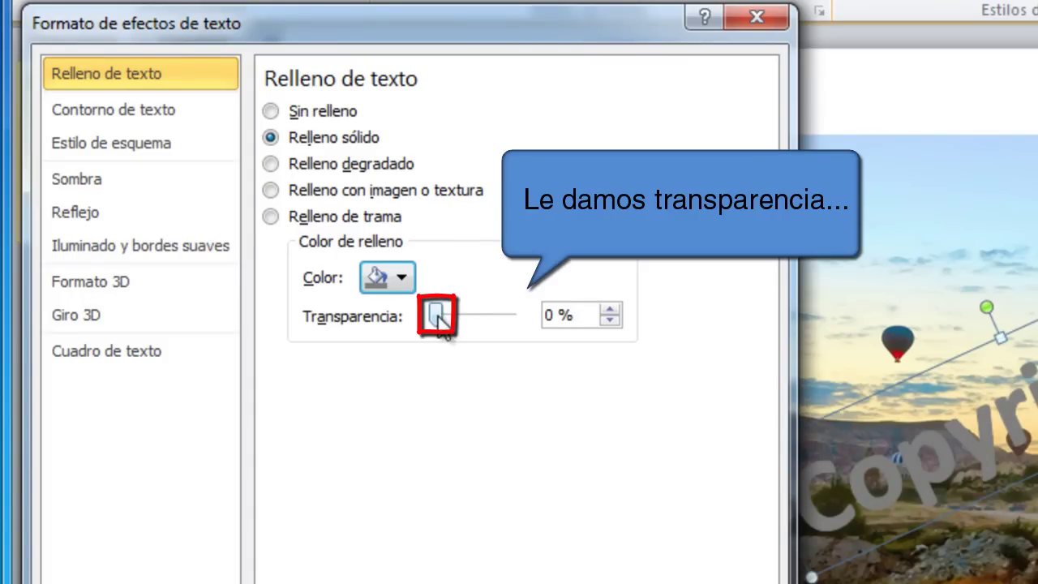
drag(438, 311, 487, 317)
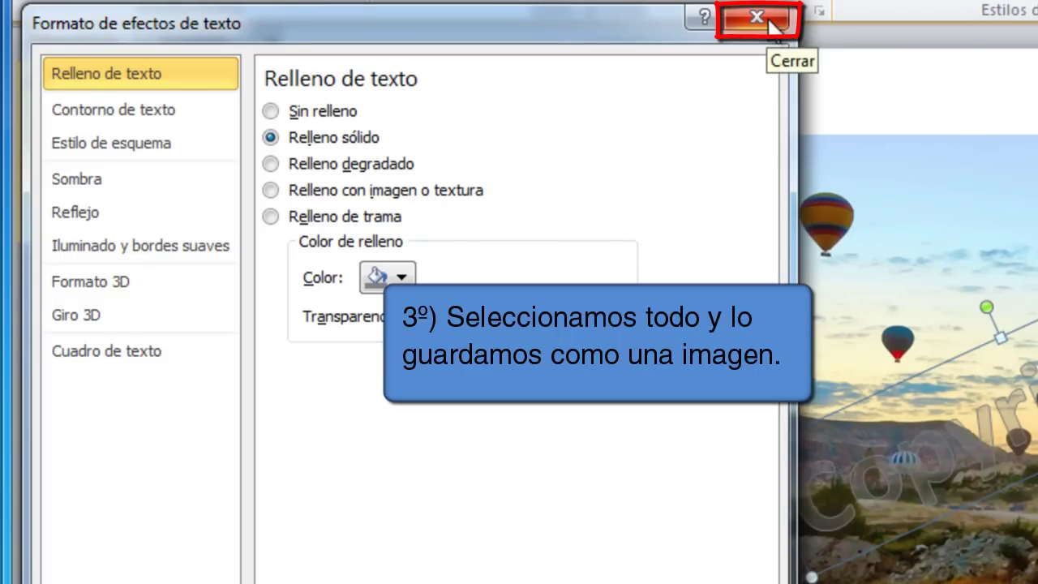
click(766, 19)
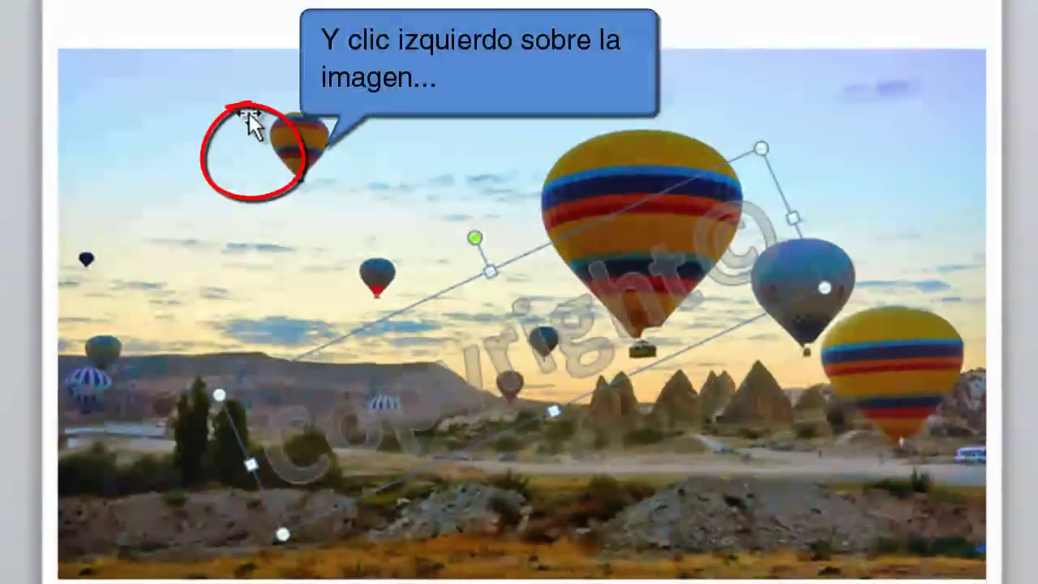
Step: Select the photo with its watermark and save them as PNG image 'marca de agua'
shift+click(246, 162)
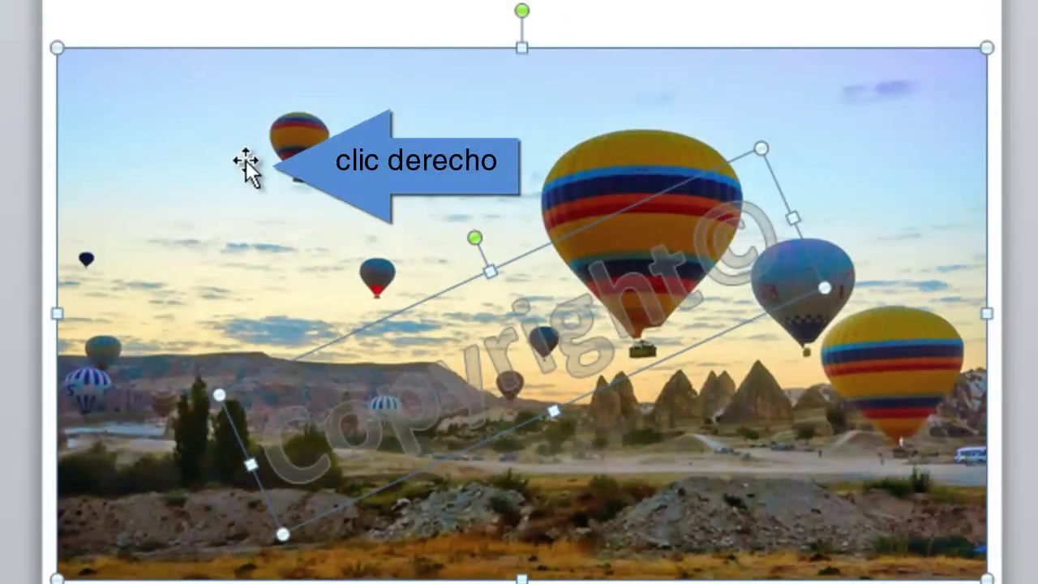
right_click(245, 163)
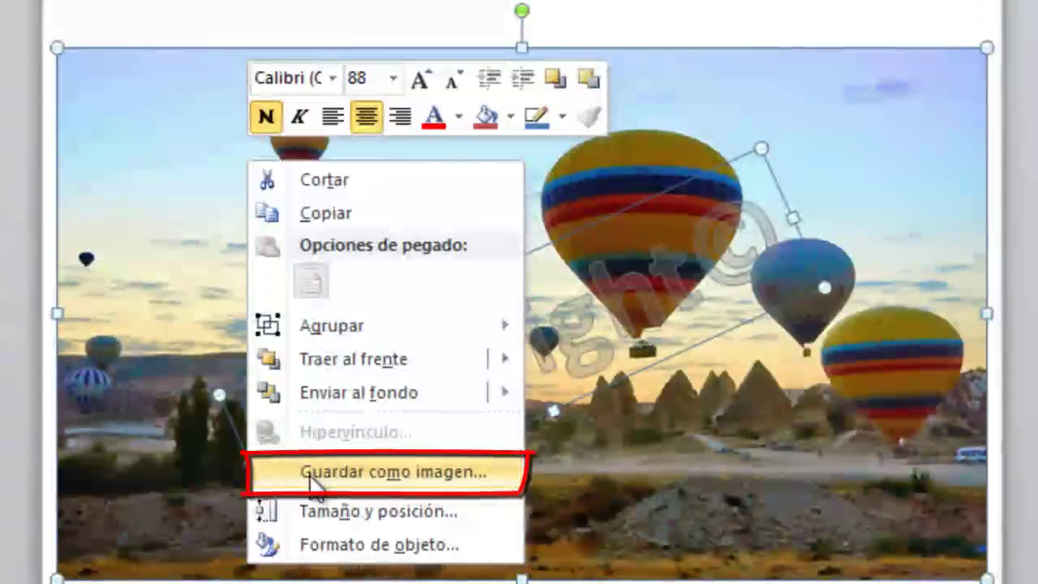
click(366, 482)
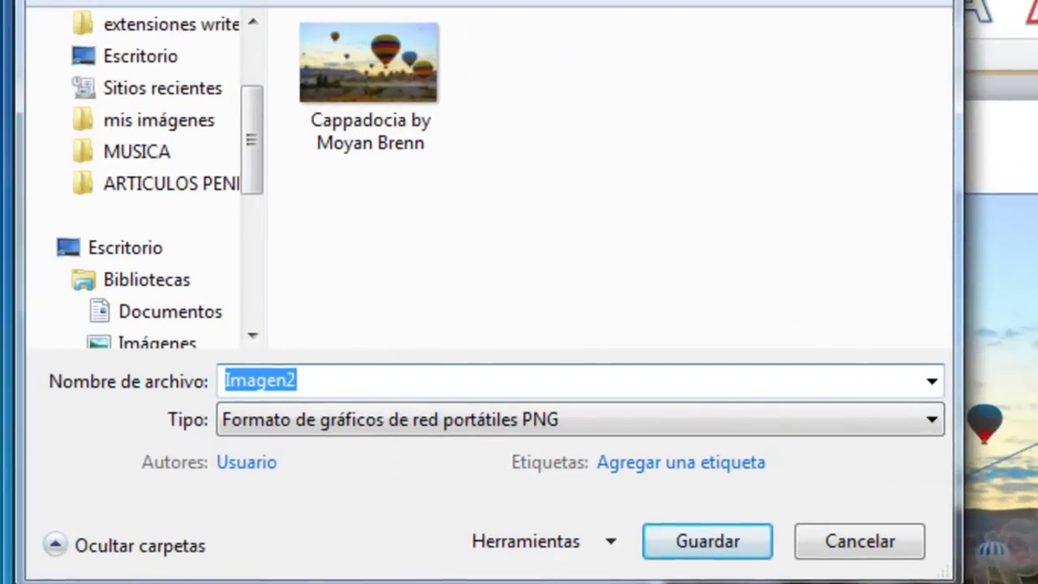
text(marca de agua)
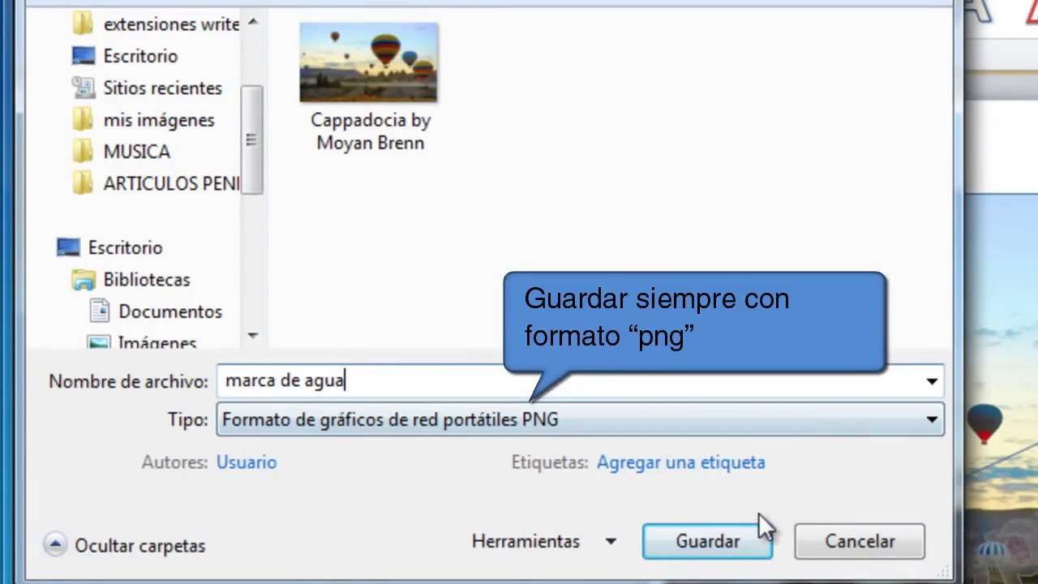
click(742, 548)
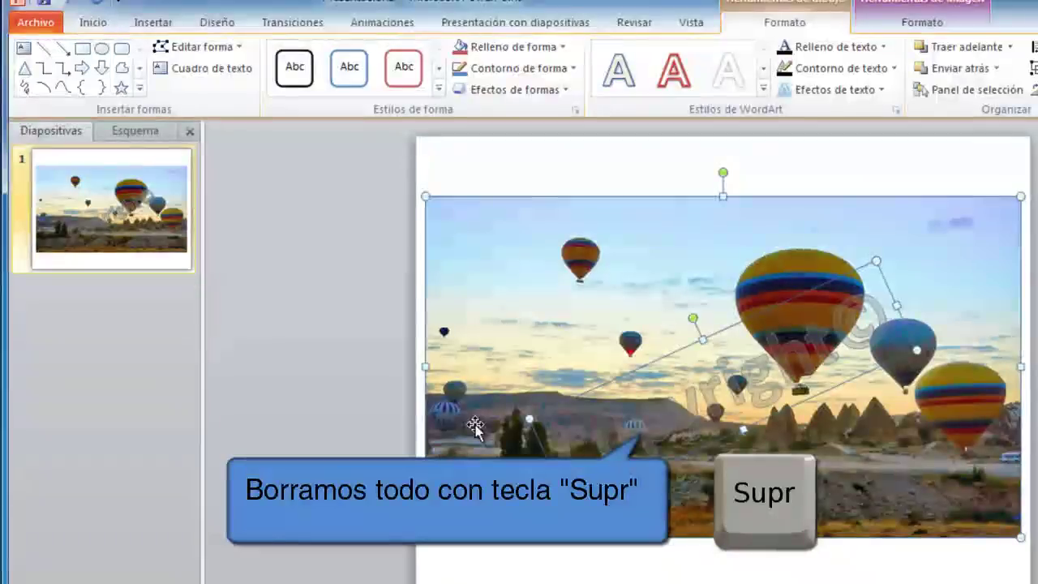
Step: Delete the photo and watermark, then insert the saved 'marca de agua' image
key(Delete)
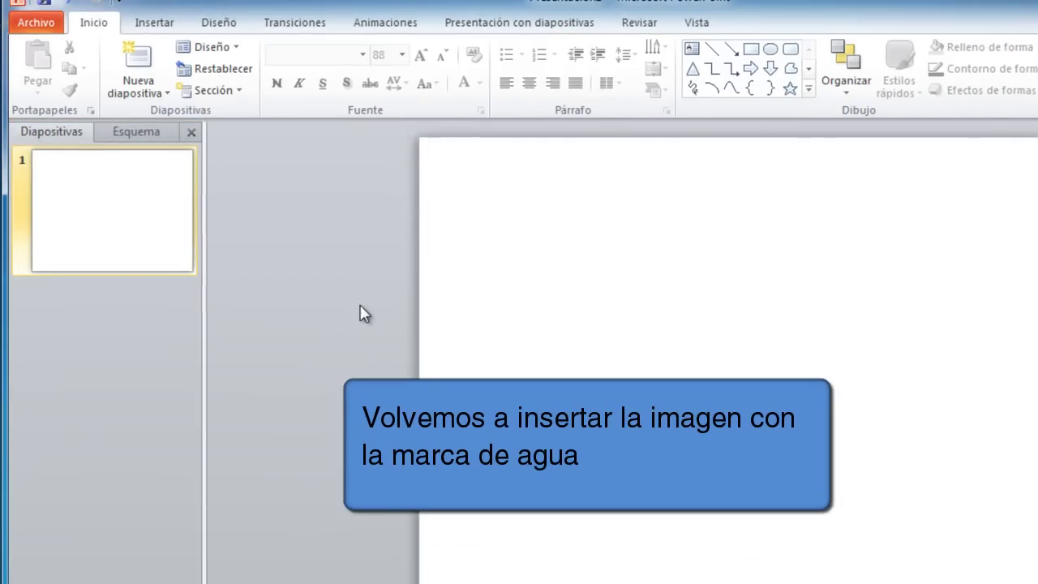
click(157, 25)
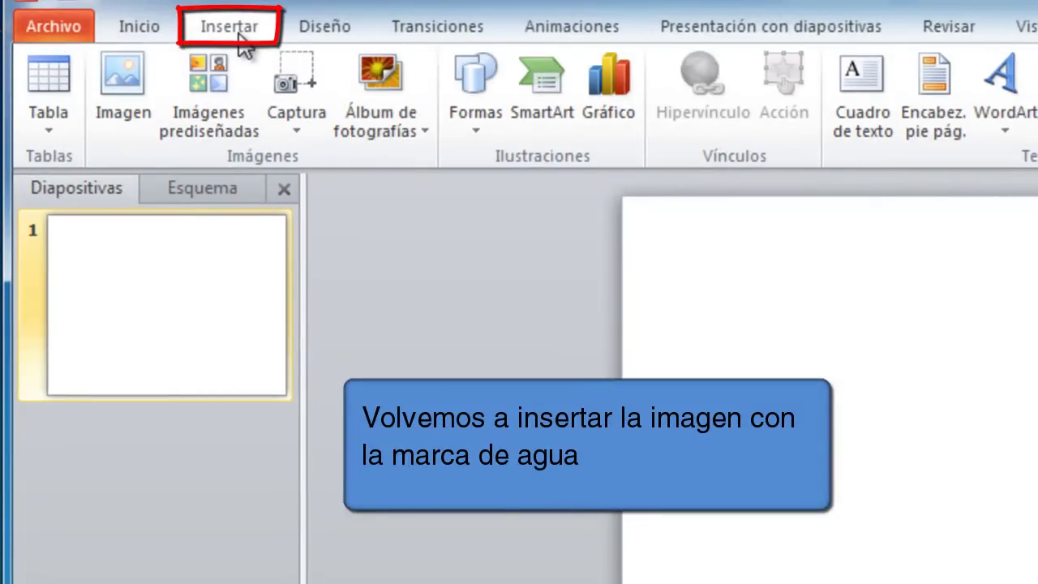
click(146, 122)
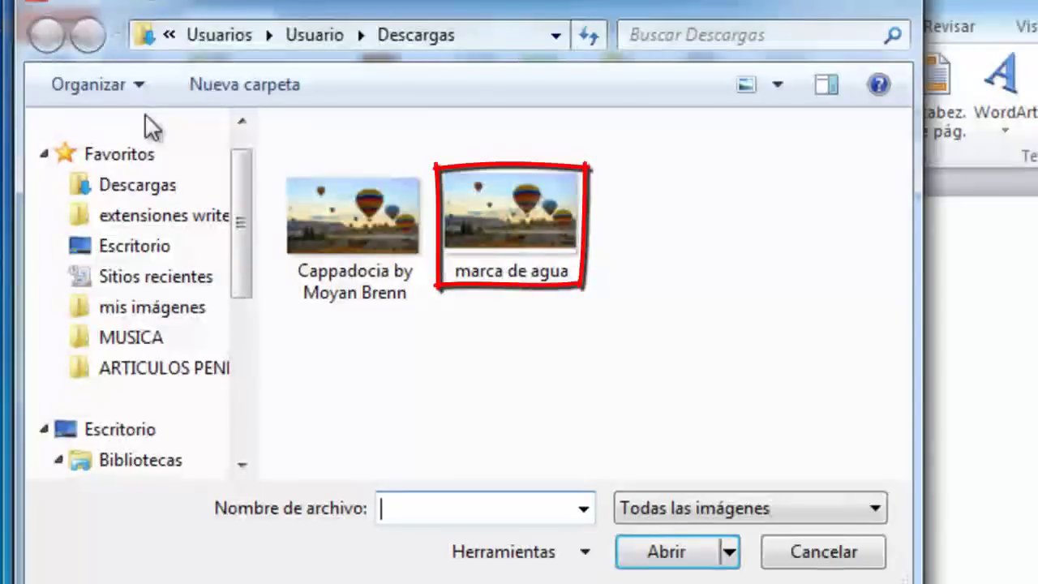
click(481, 230)
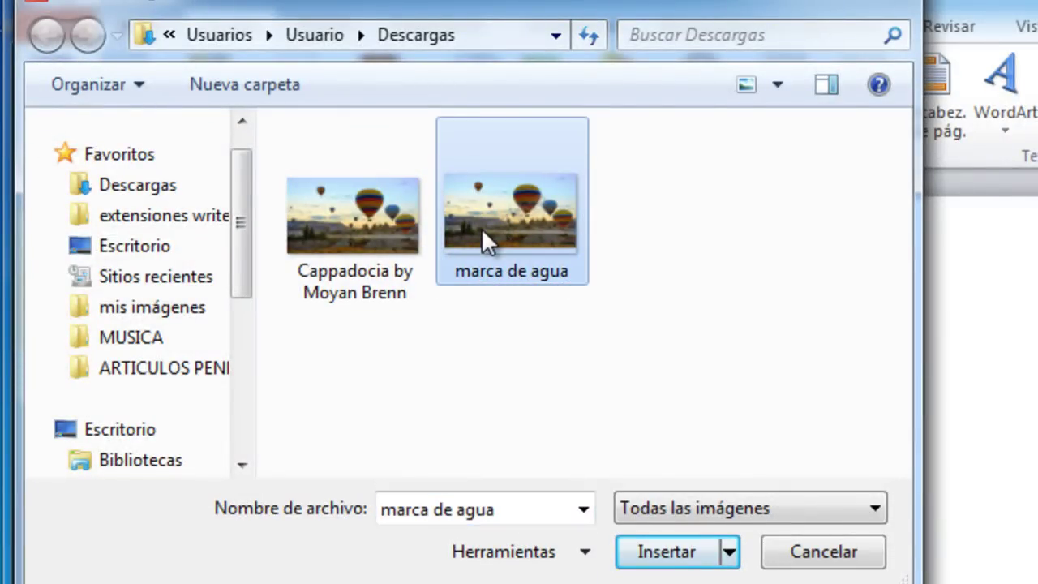
click(685, 556)
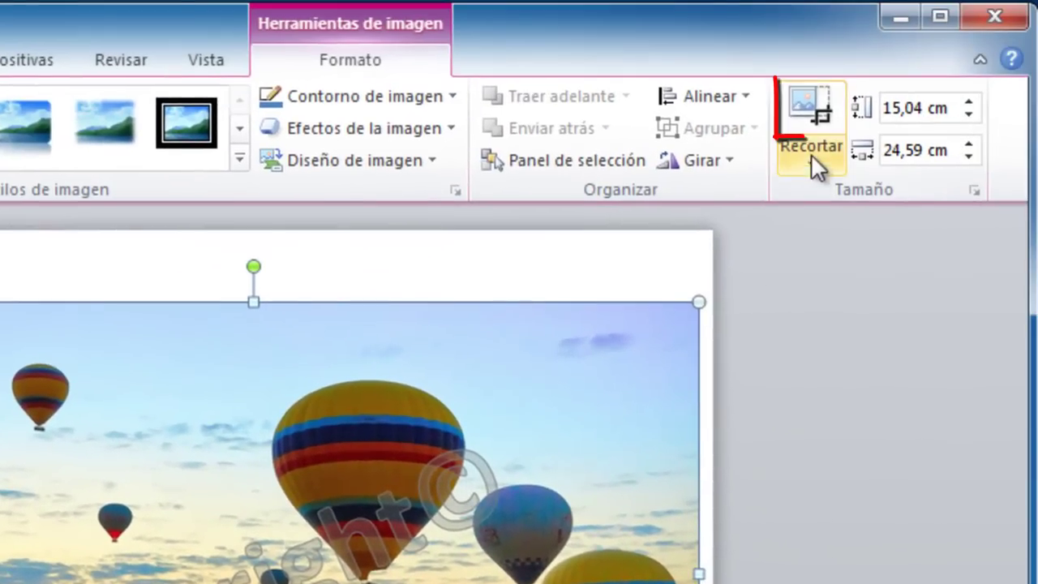
Step: Crop the white strip off the bottom of the 'marca de agua' picture
click(823, 105)
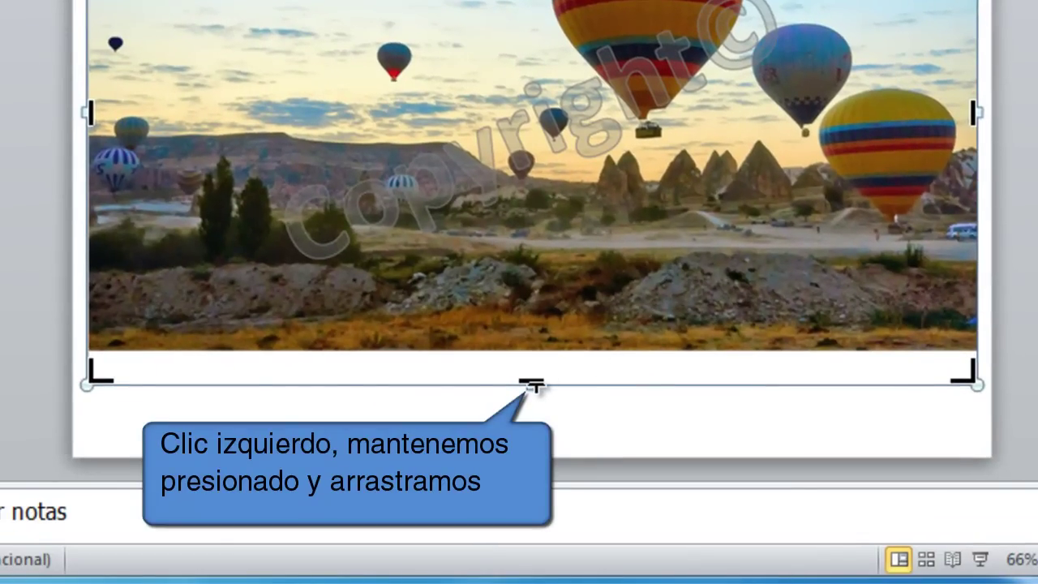
drag(535, 380, 536, 347)
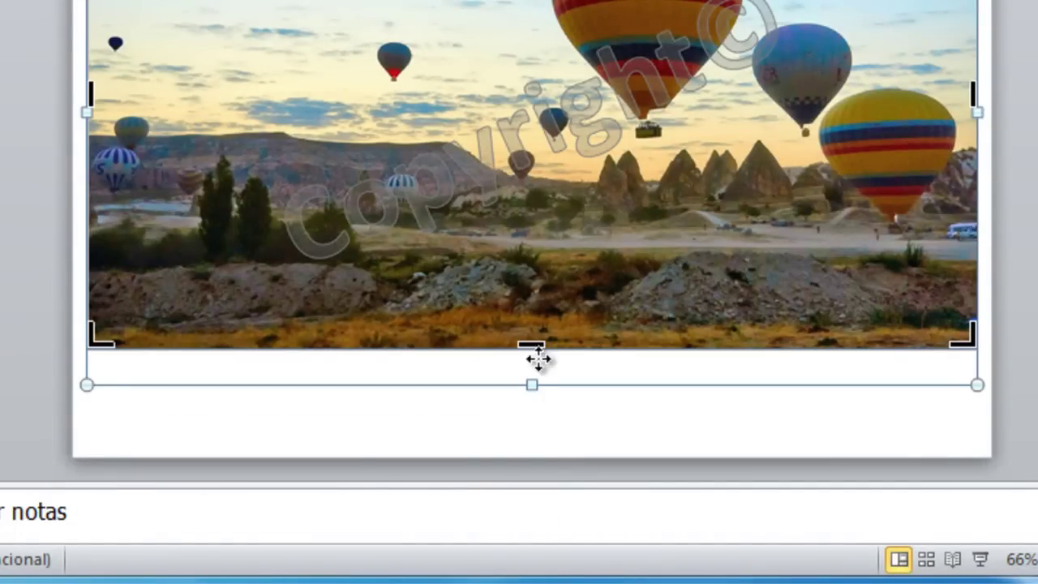
click(552, 428)
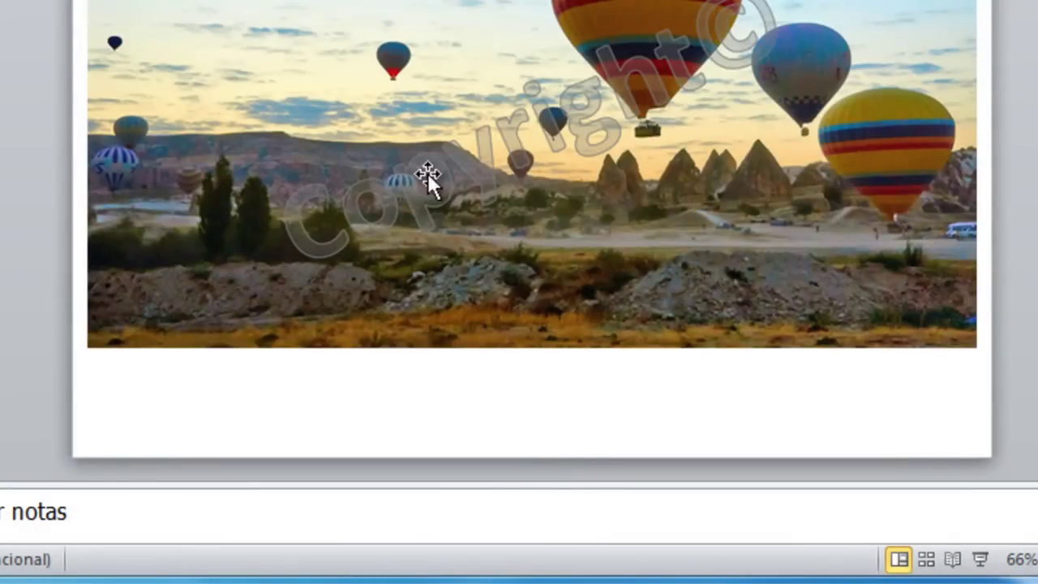
Step: Save the cropped picture as a PNG named 'marca de agua sin borde'
right_click(401, 105)
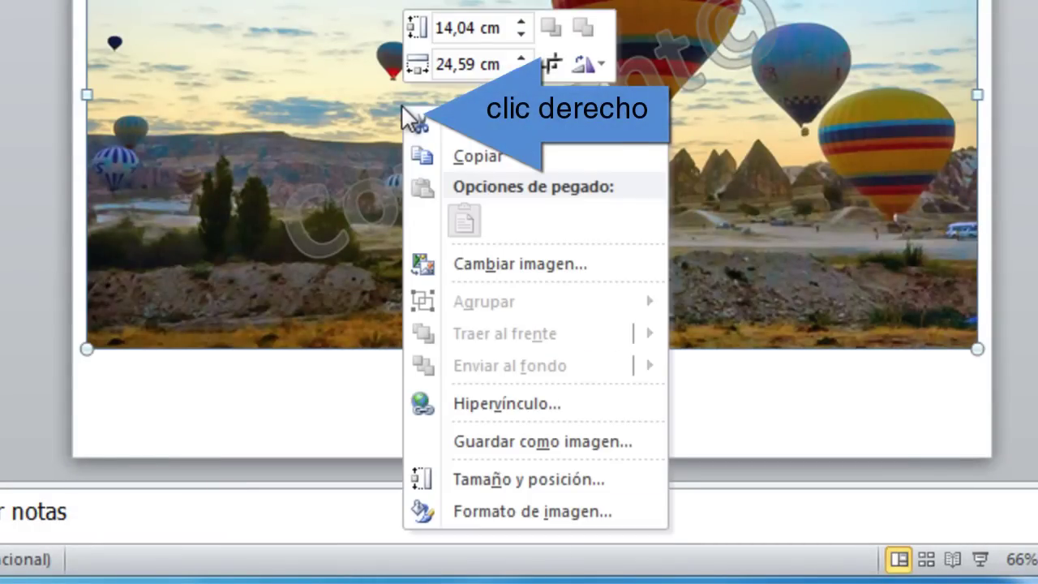
click(503, 441)
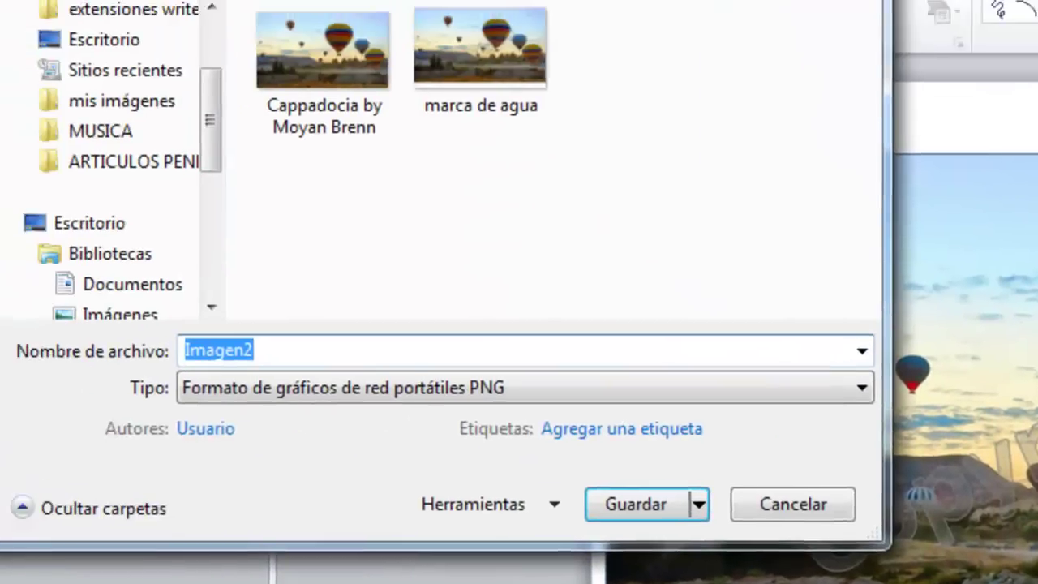
text(marca de agua sin borde)
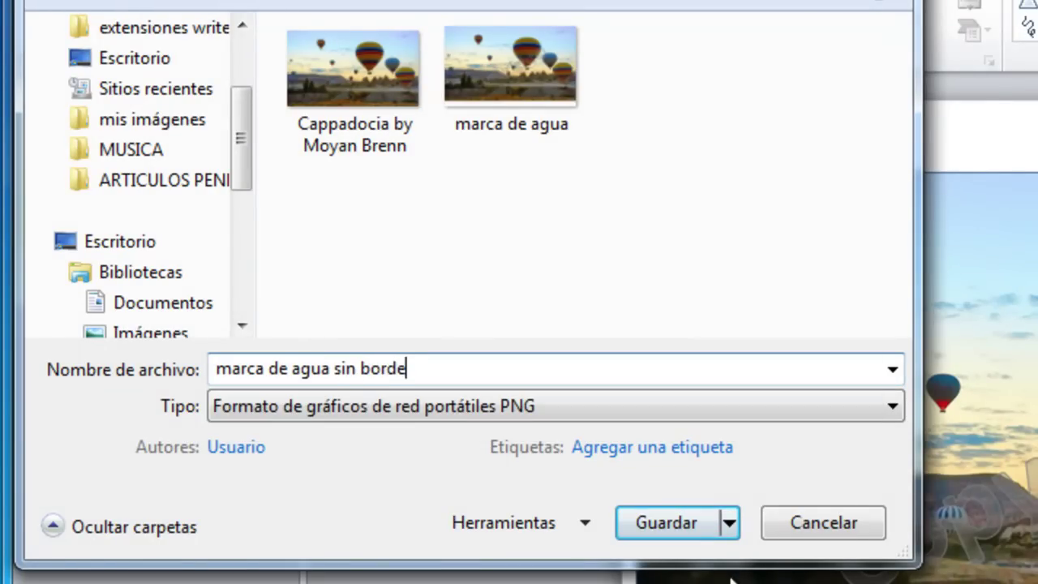
click(690, 524)
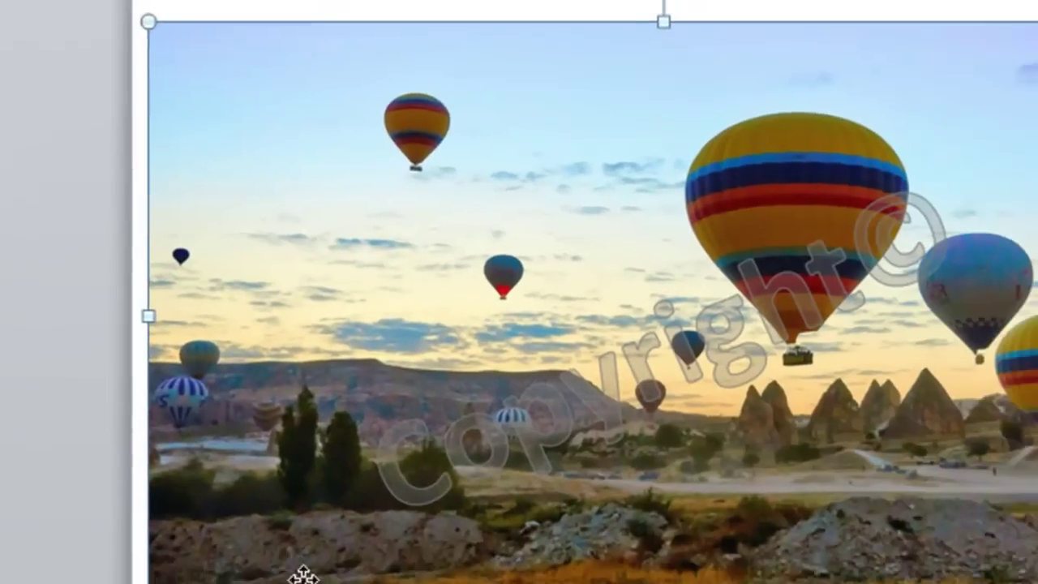